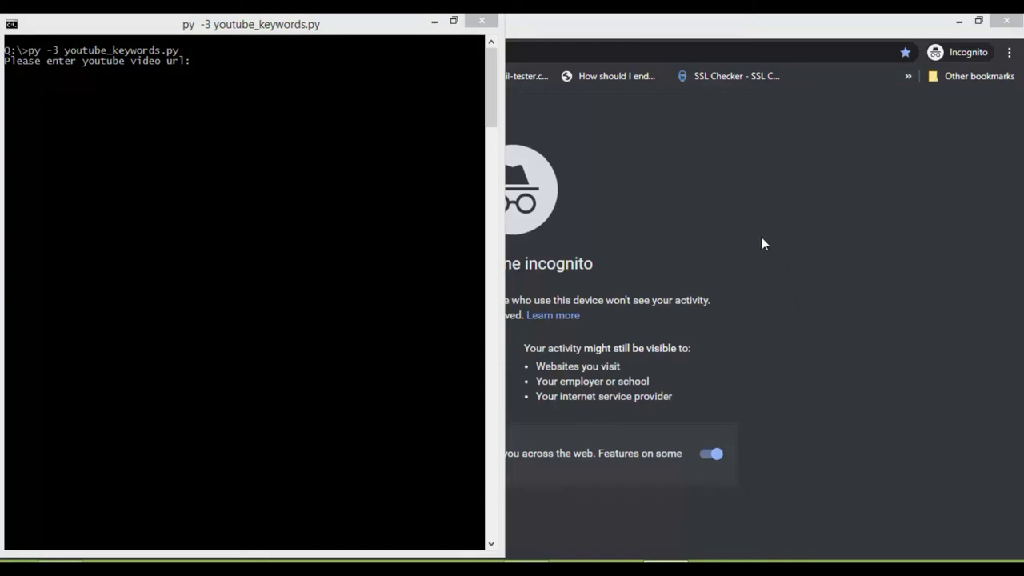
Search YouTube for NCS and open the NoCopyrightSounds channel
click(761, 237)
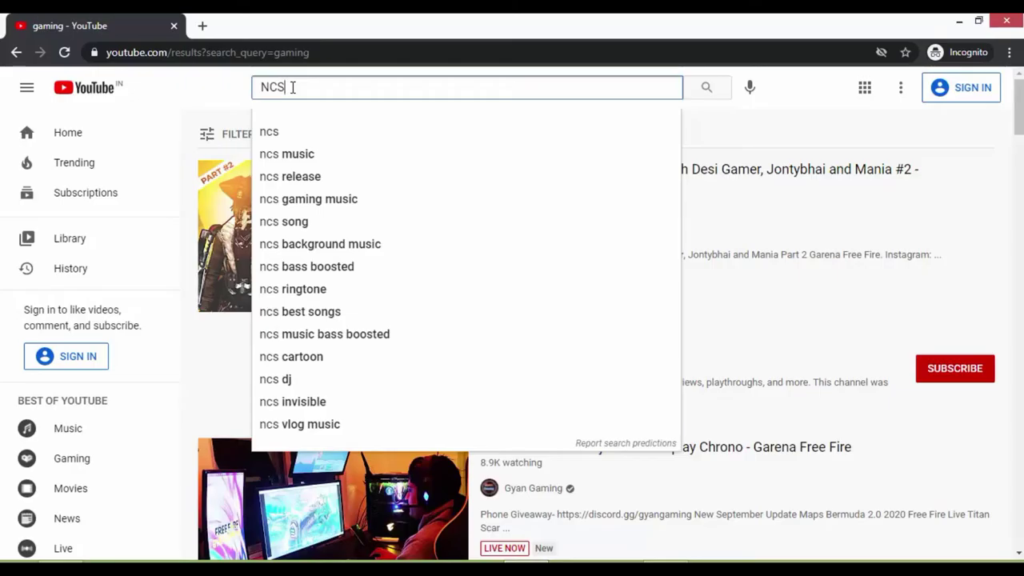
key(Return)
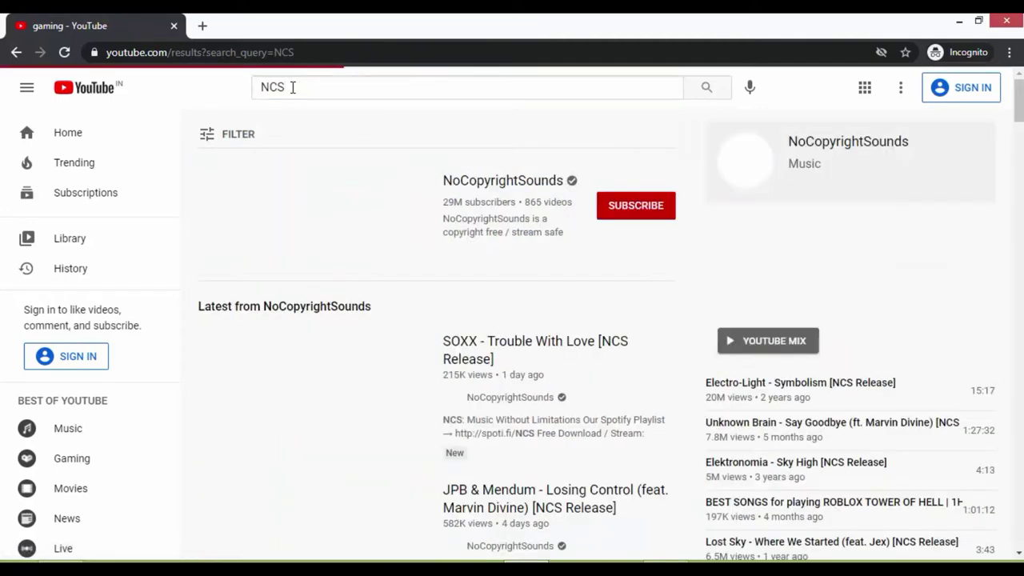
click(512, 180)
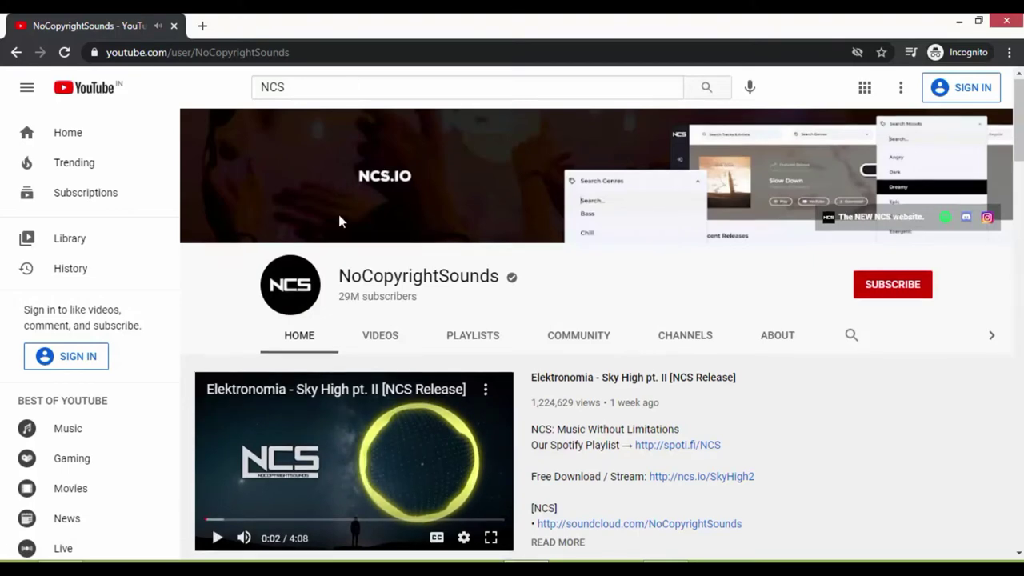
scroll(338, 214, down, 5)
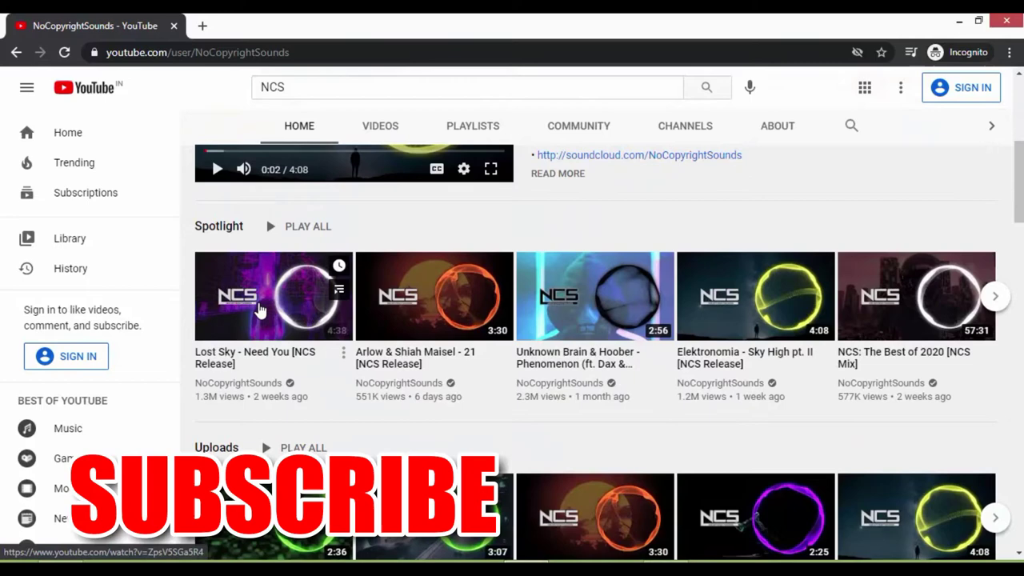
Open the 'Lost Sky - Need You [NCS Release]' video and copy its URL
click(261, 310)
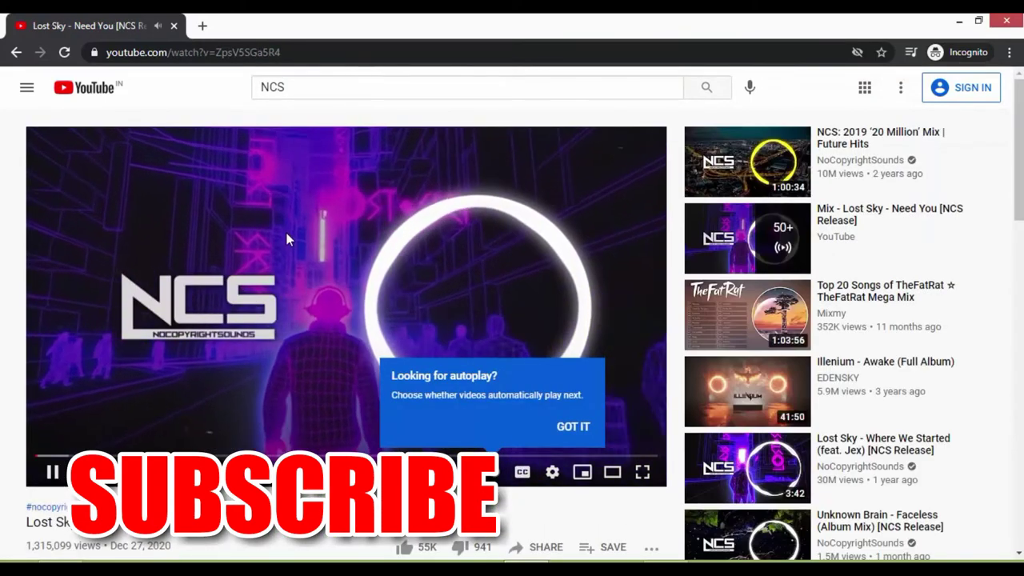
click(339, 52)
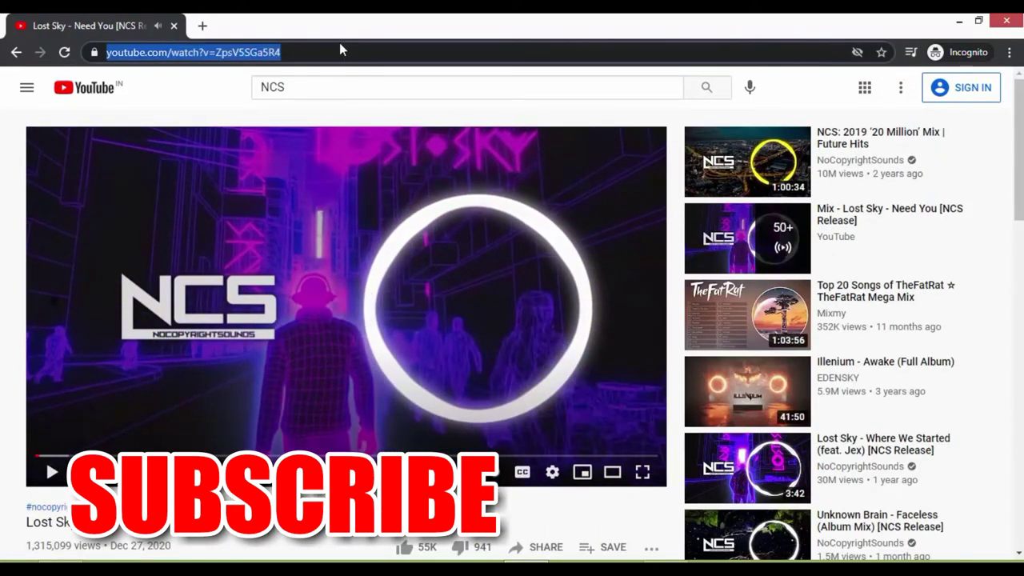
key(ctrl+c)
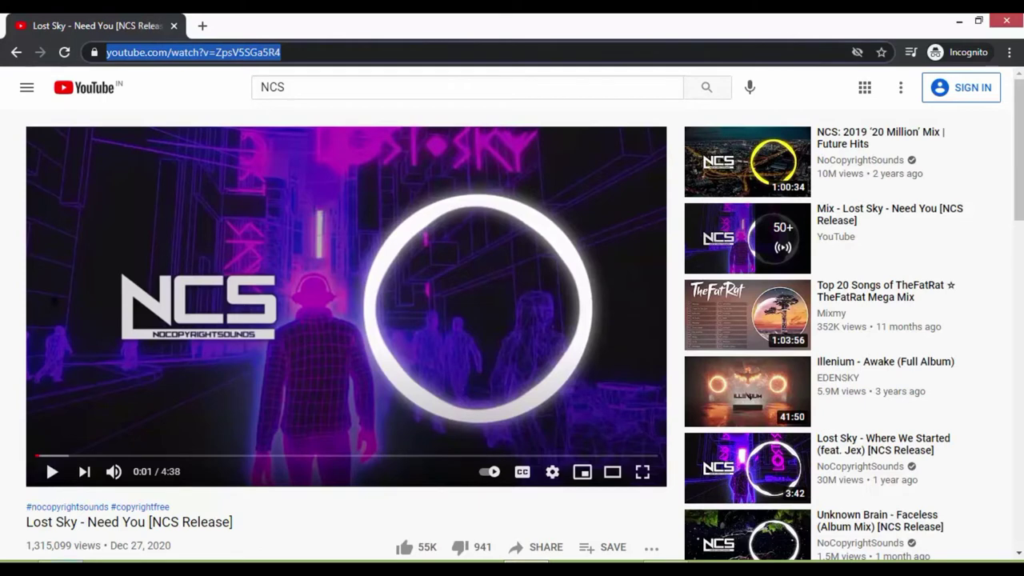
Paste the Lost Sky video URL into the keyword script to fetch its tags
click(64, 562)
click(276, 192)
key(ctrl+v)
key(Return)
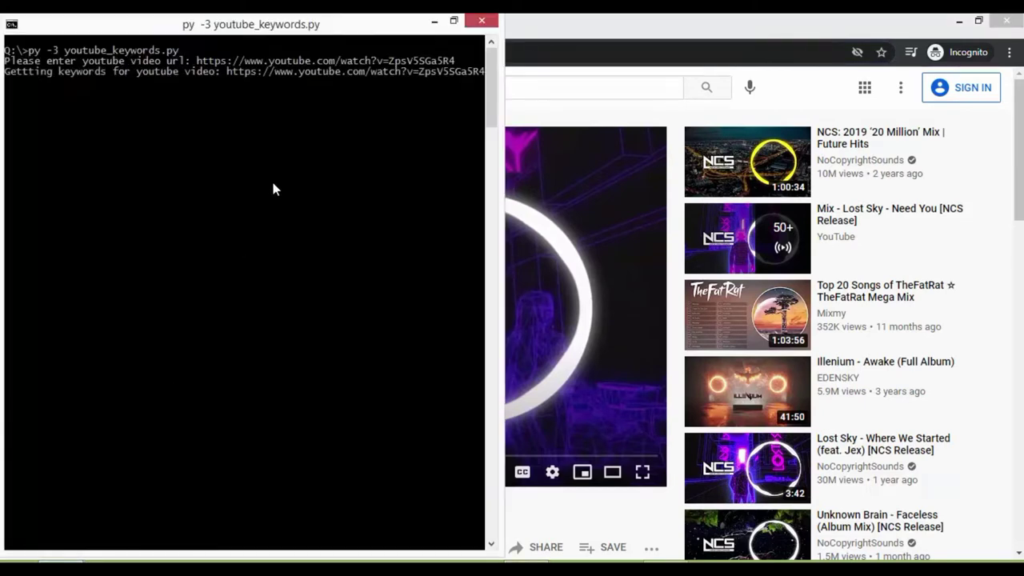
Copy the printed Lost Sky keywords and relaunch youtube_keywords.py for another URL
drag(202, 200, 4, 89)
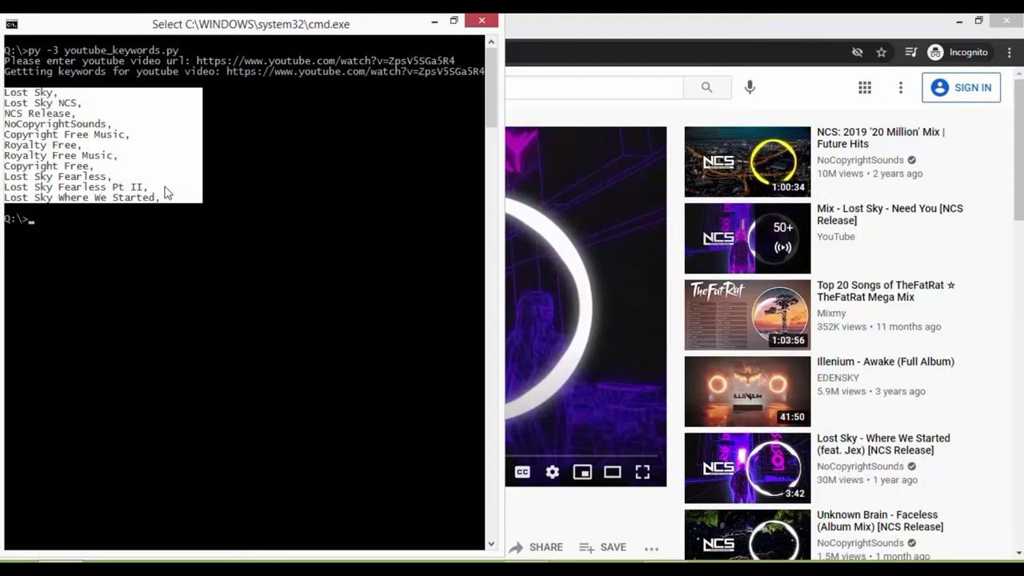
right_click(271, 244)
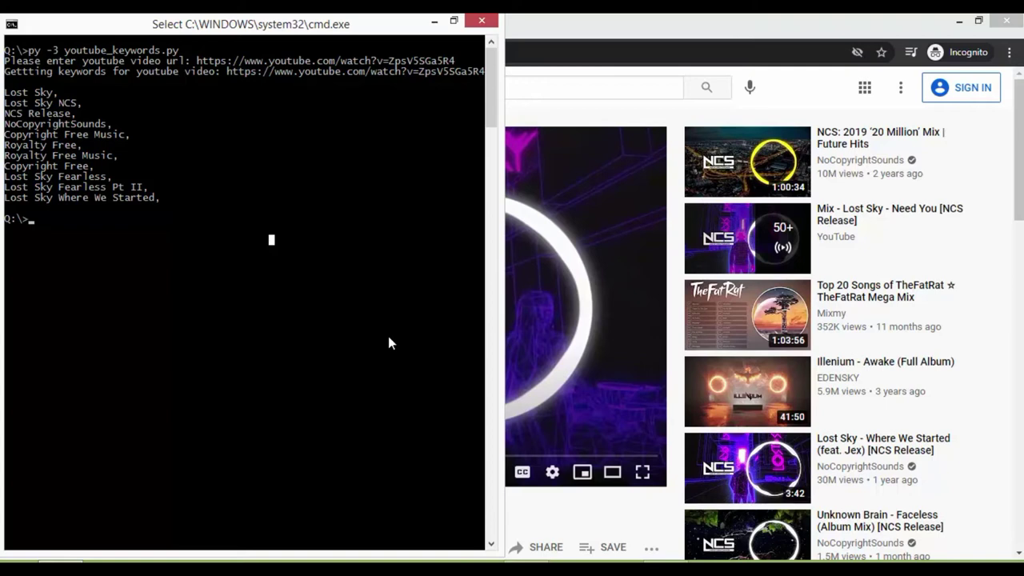
key(Up)
key(Return)
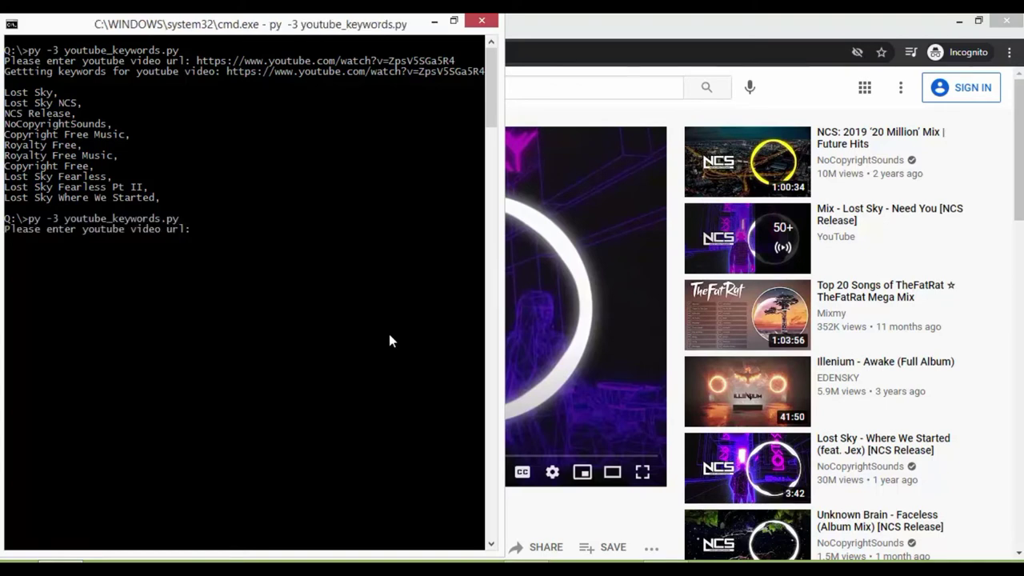
Pause the 'Linkin Park - In The End (Mellen Gi & Tommee Profitt Remix)' video in the browser
click(646, 46)
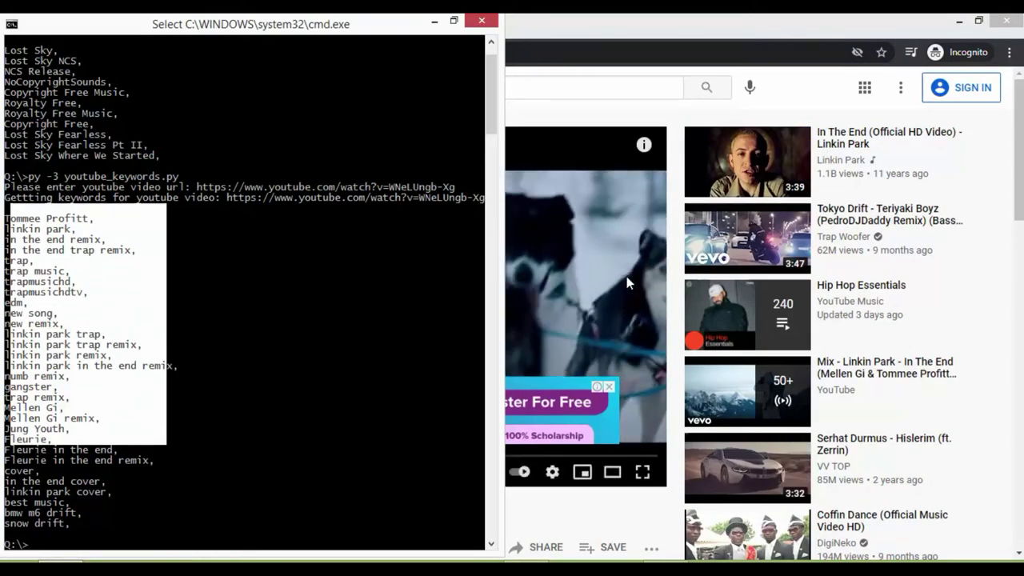
click(626, 276)
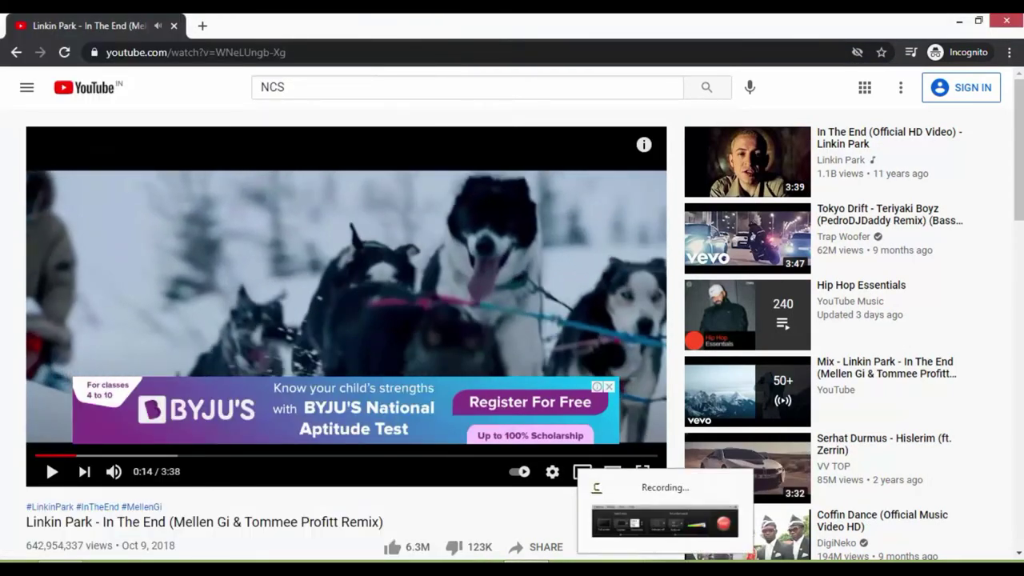
click(664, 520)
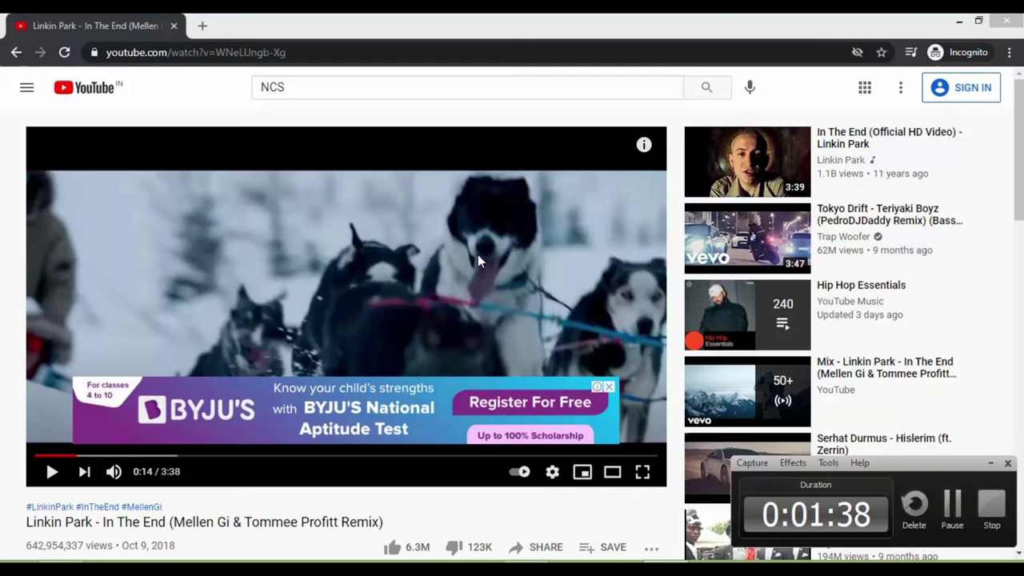
Return to the keyword console and clear the keyword selection
click(16, 561)
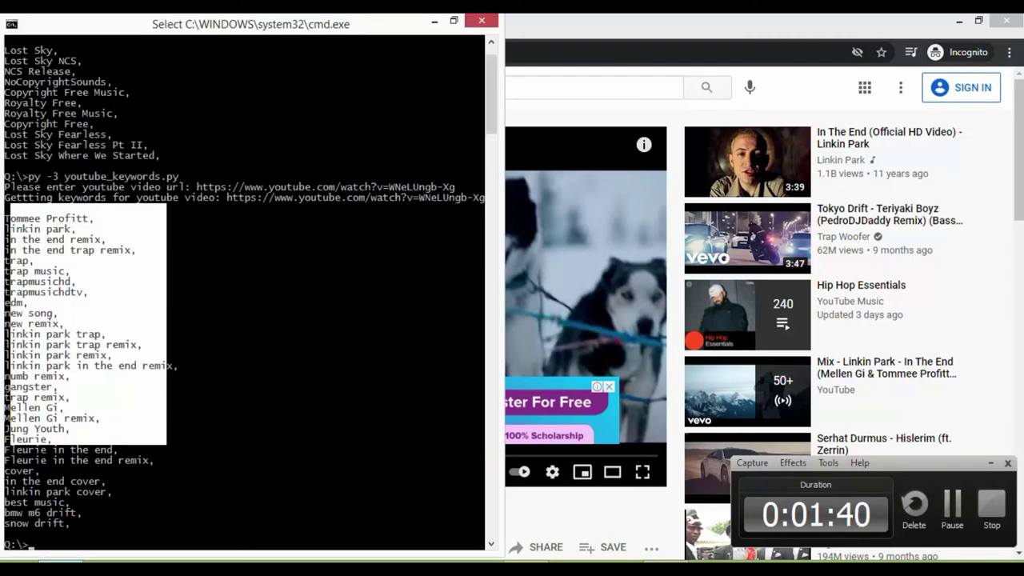
click(259, 313)
scroll(259, 318, down, 3)
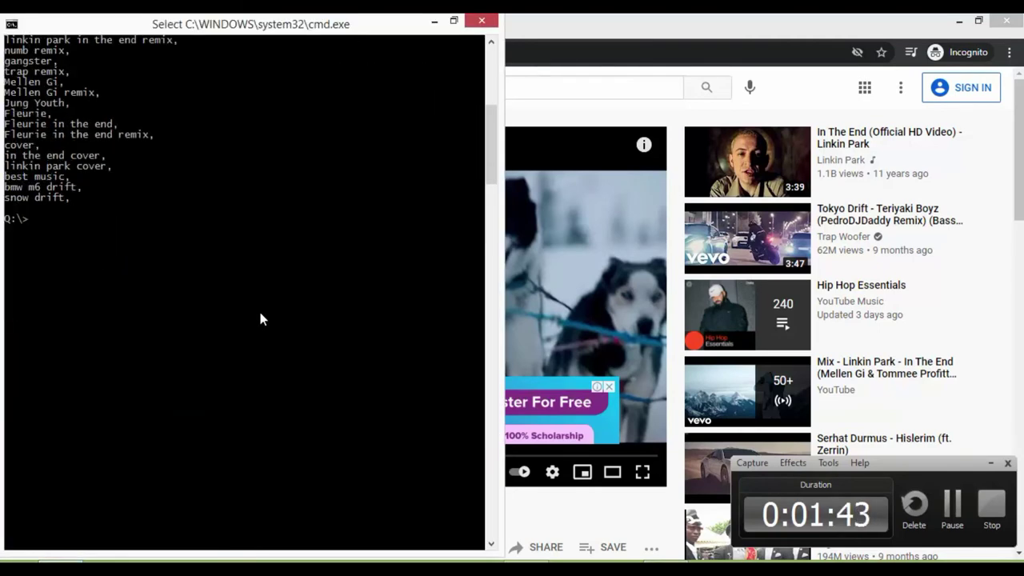
scroll(259, 318, up, 3)
scroll(259, 318, up, 4)
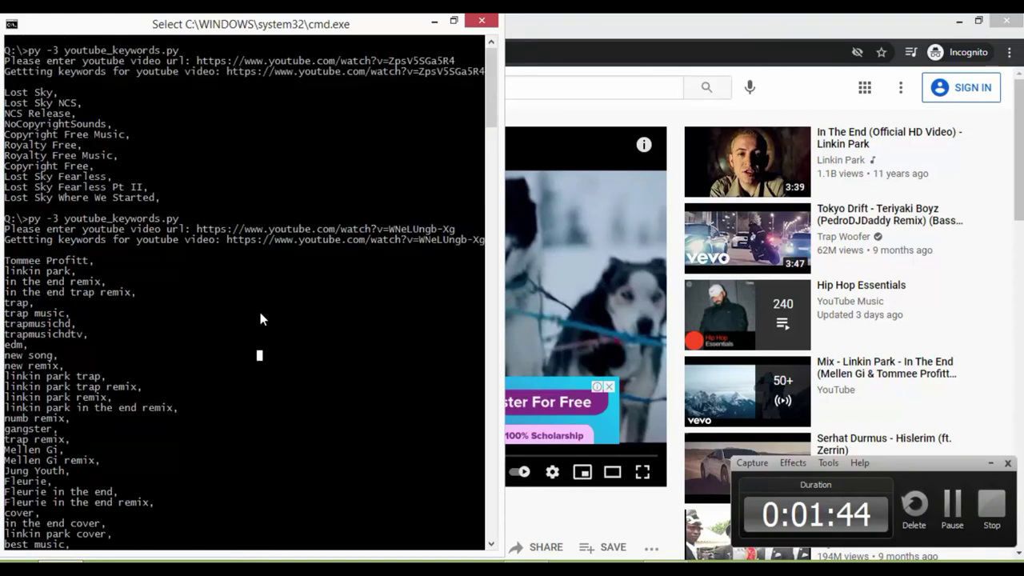